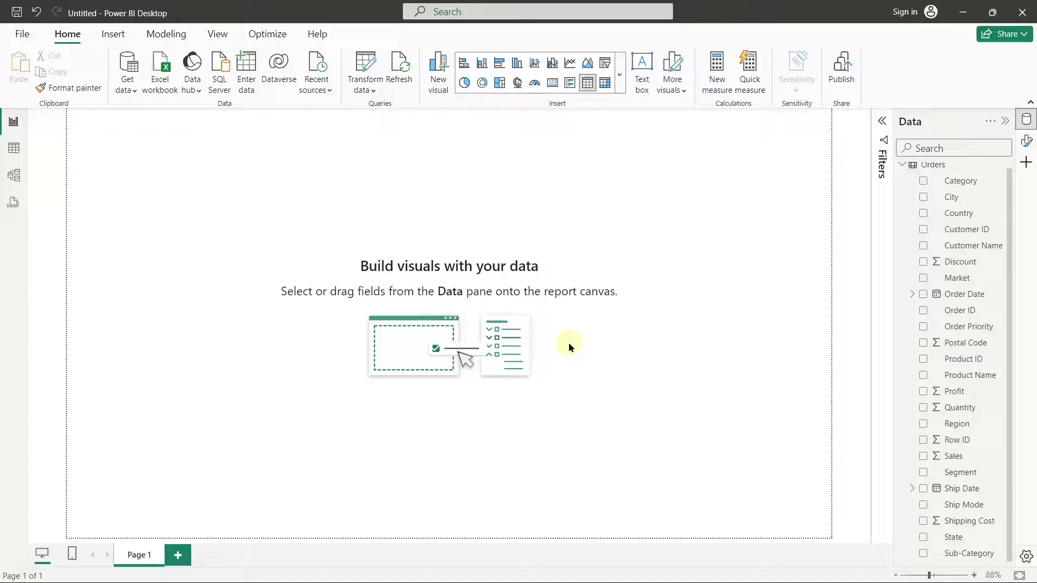
Step: Build a table of Sub-Category with Quantity, Sales, Shipping Cost and Profit, shown in focus mode
{"action": "left_click", "coordinate": [586, 84]}
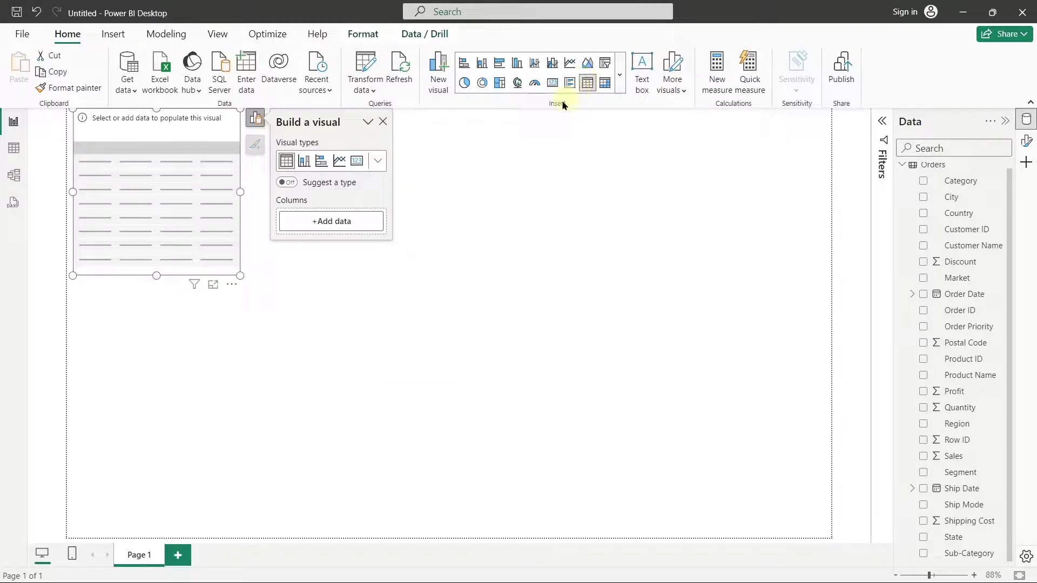
{"action": "left_click", "coordinate": [324, 221]}
{"action": "scroll", "coordinate": [407, 200], "scroll_direction": "down", "scroll_amount": 3}
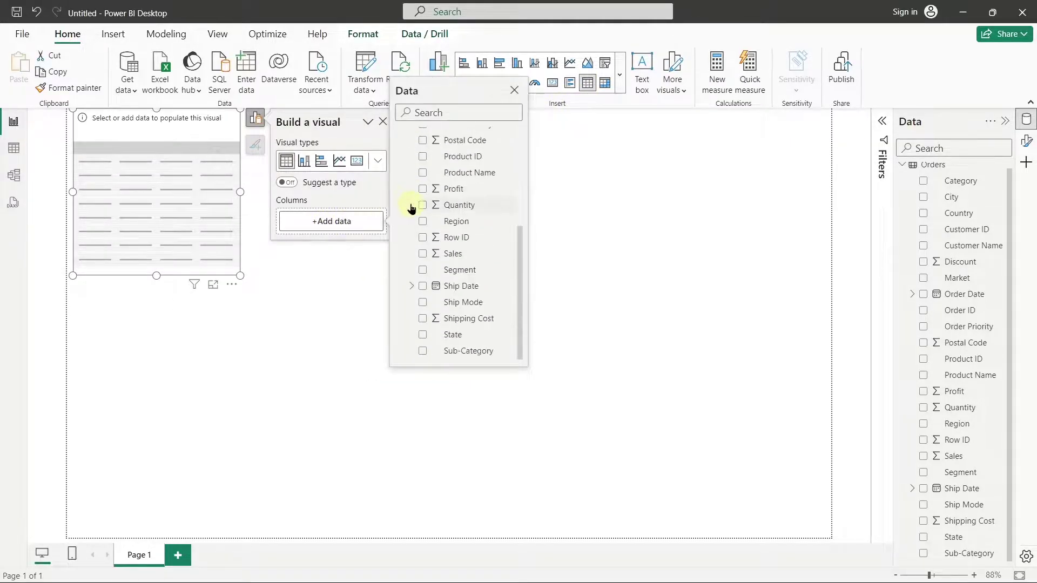
{"action": "left_click", "coordinate": [423, 351]}
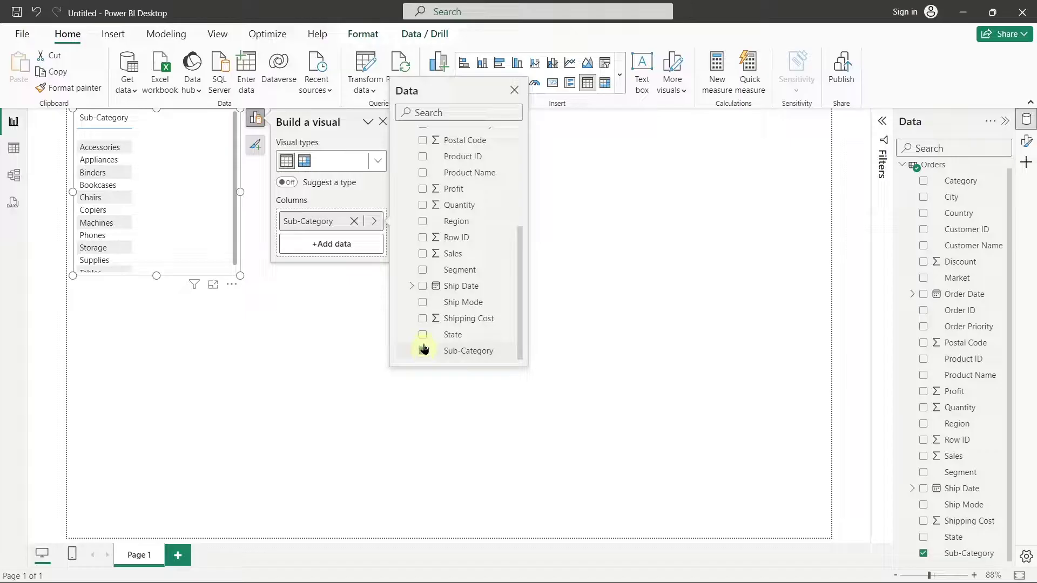
{"action": "left_click", "coordinate": [422, 205]}
{"action": "left_click", "coordinate": [423, 253]}
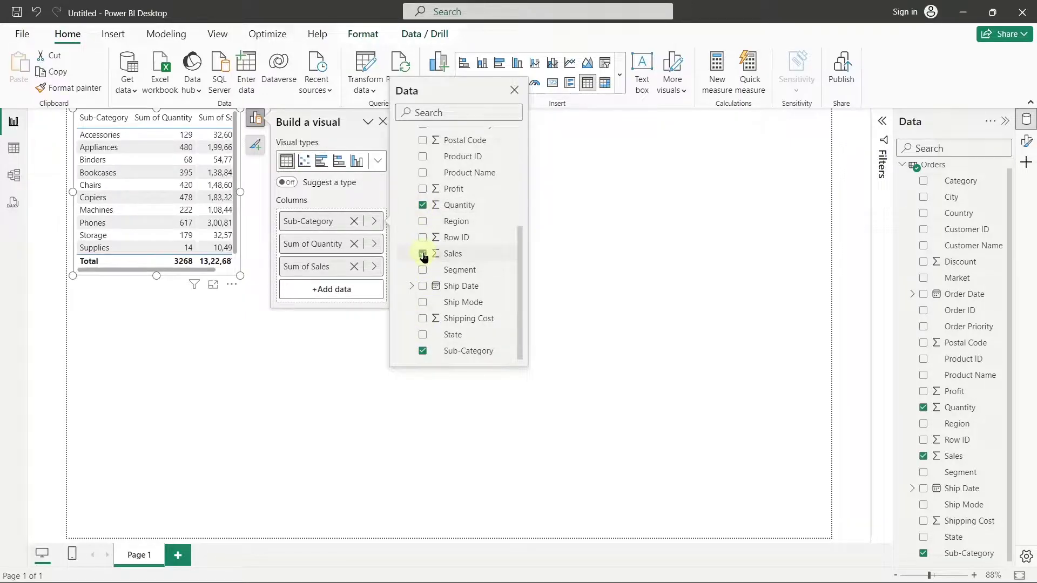
{"action": "left_click", "coordinate": [422, 318]}
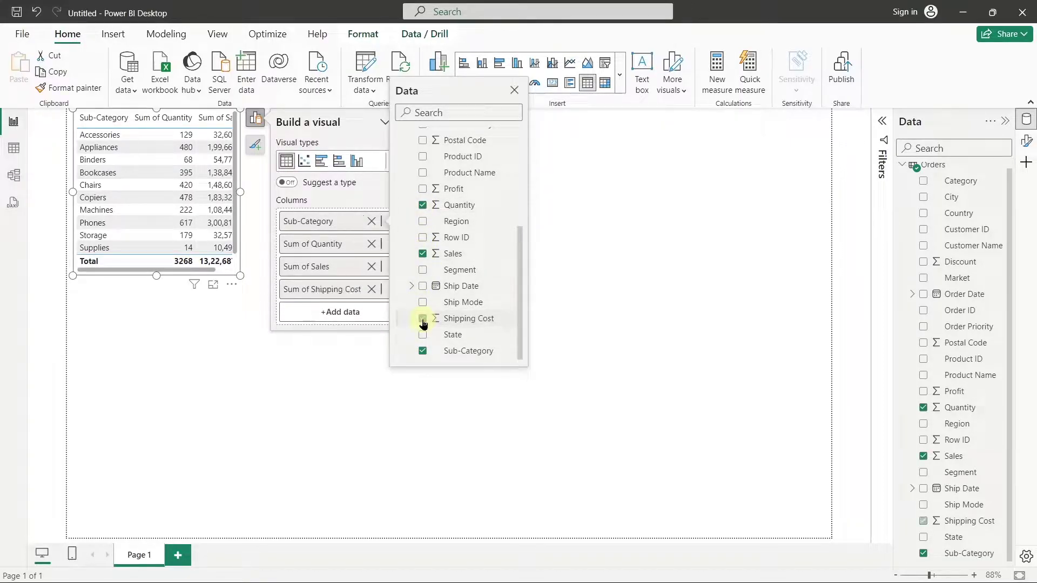
{"action": "left_click", "coordinate": [422, 189]}
{"action": "left_click", "coordinate": [212, 284]}
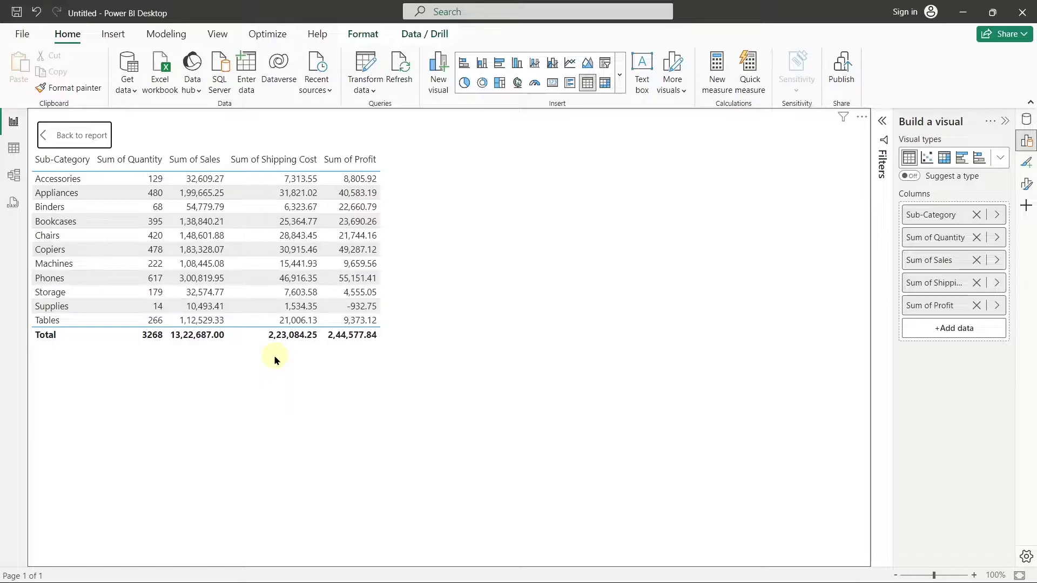
Step: Set the table's column header font size to 22 and value font size to 20
{"action": "left_click", "coordinate": [1027, 184]}
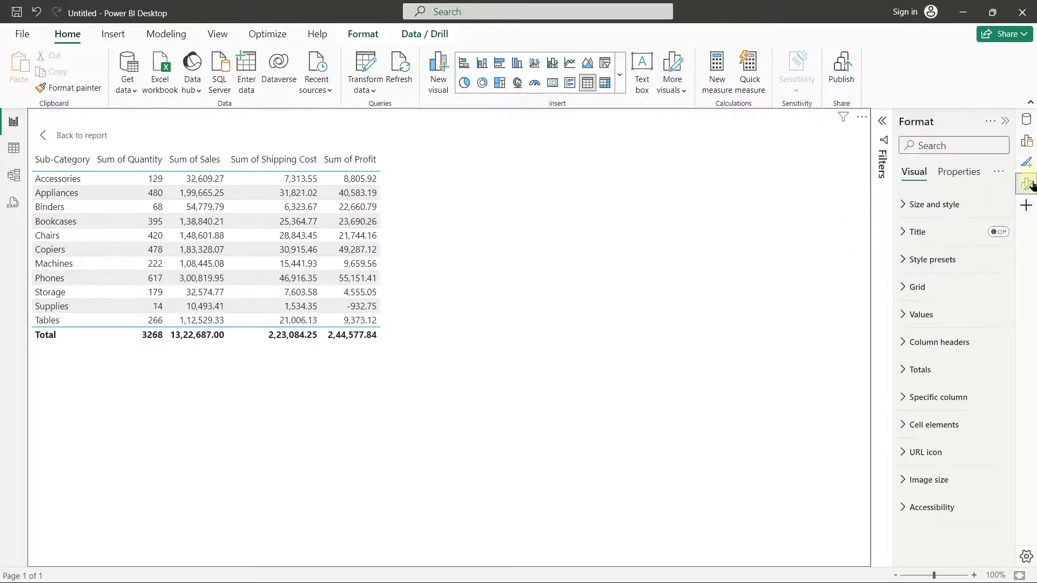
{"action": "left_click", "coordinate": [923, 342]}
{"action": "double_click", "coordinate": [980, 410]}
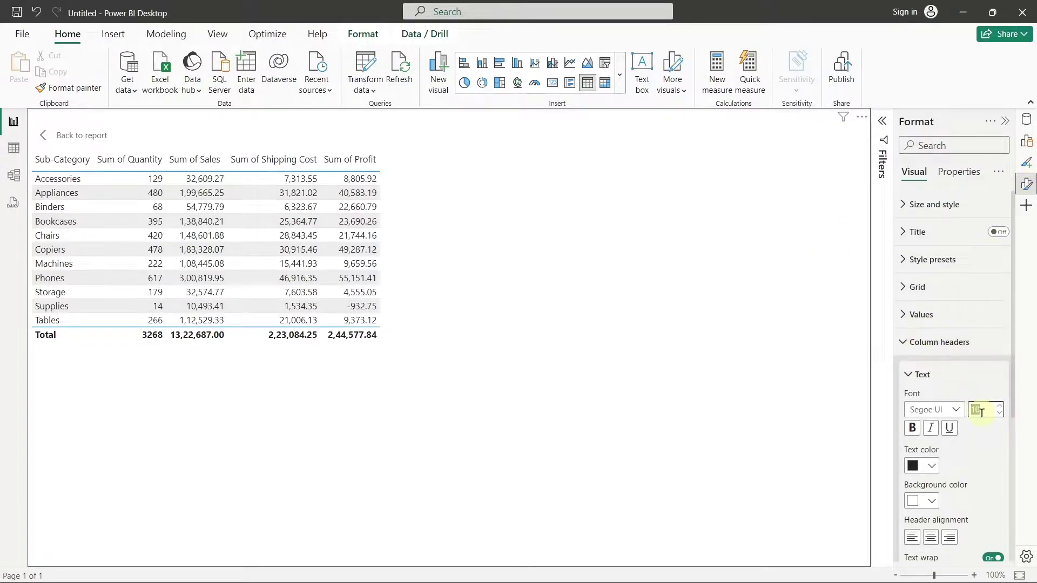
{"action": "type", "text": "22"}
{"action": "left_click", "coordinate": [921, 314]}
{"action": "double_click", "coordinate": [982, 380]}
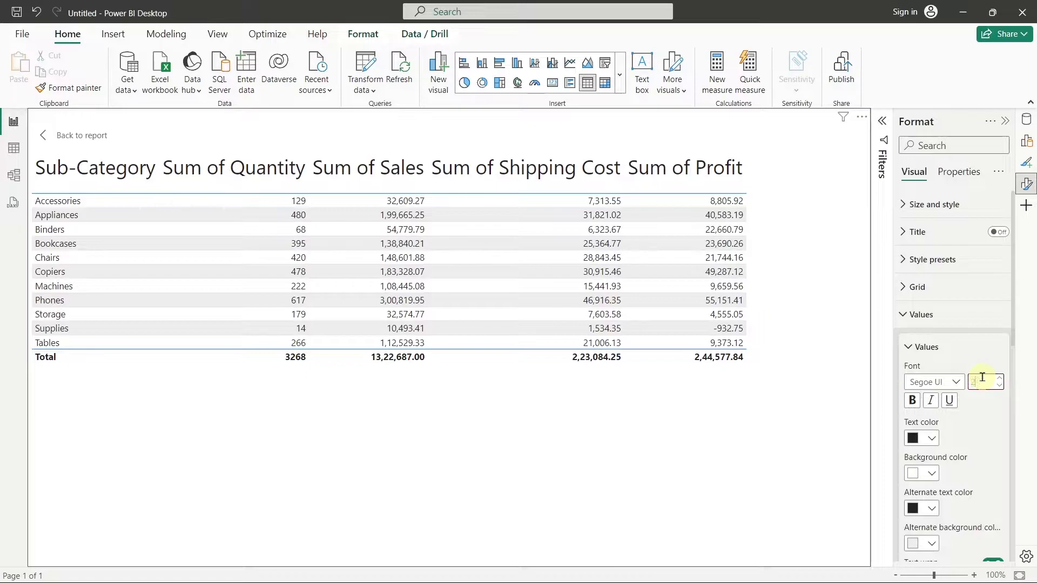
{"action": "type", "text": "20"}
{"action": "left_click", "coordinate": [926, 346]}
{"action": "left_click", "coordinate": [916, 315]}
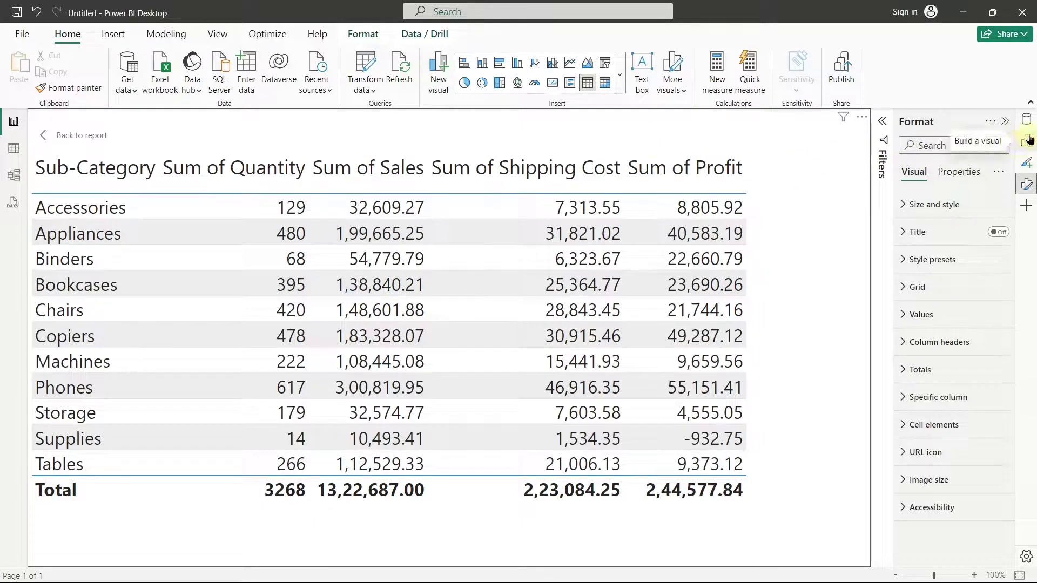
Step: Select the Sales field in the Data pane to show its Column tools formatting
{"action": "left_click", "coordinate": [1027, 120]}
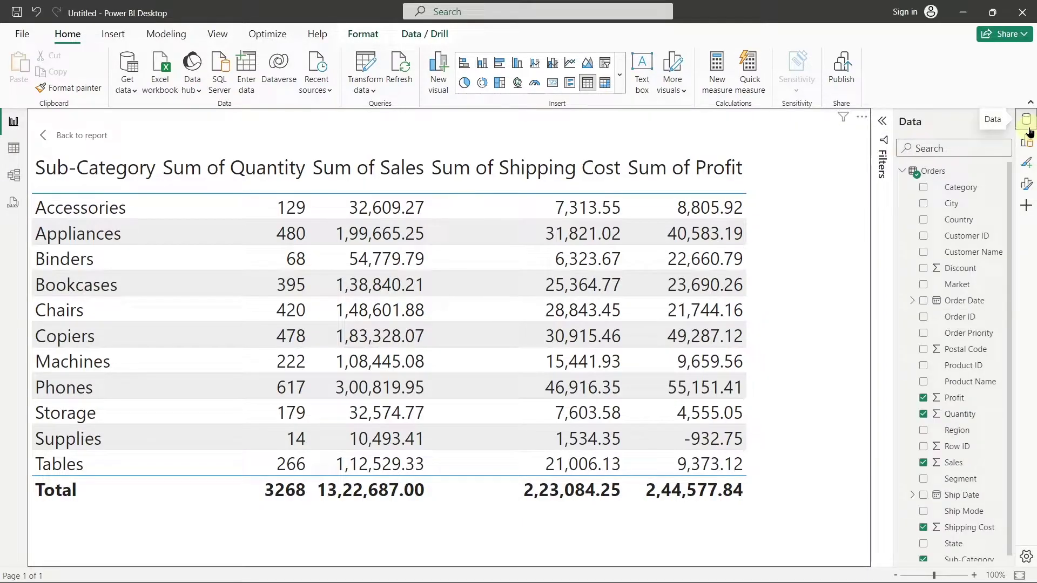
{"action": "scroll", "coordinate": [954, 270], "scroll_direction": "down", "scroll_amount": 1}
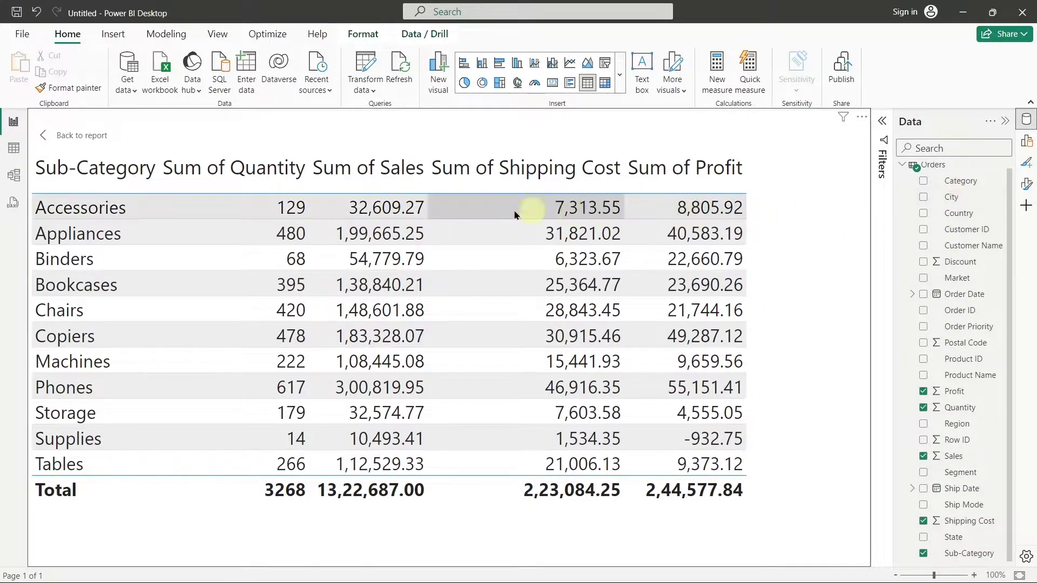
{"action": "left_click_drag", "start_coordinate": [953, 196], "coordinate": [385, 177]}
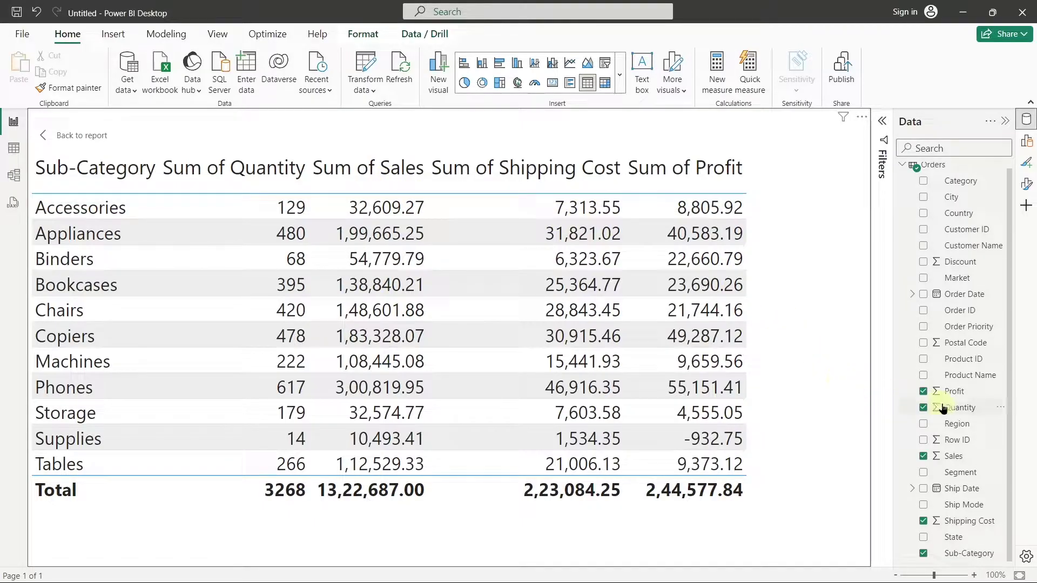
{"action": "left_click", "coordinate": [971, 458]}
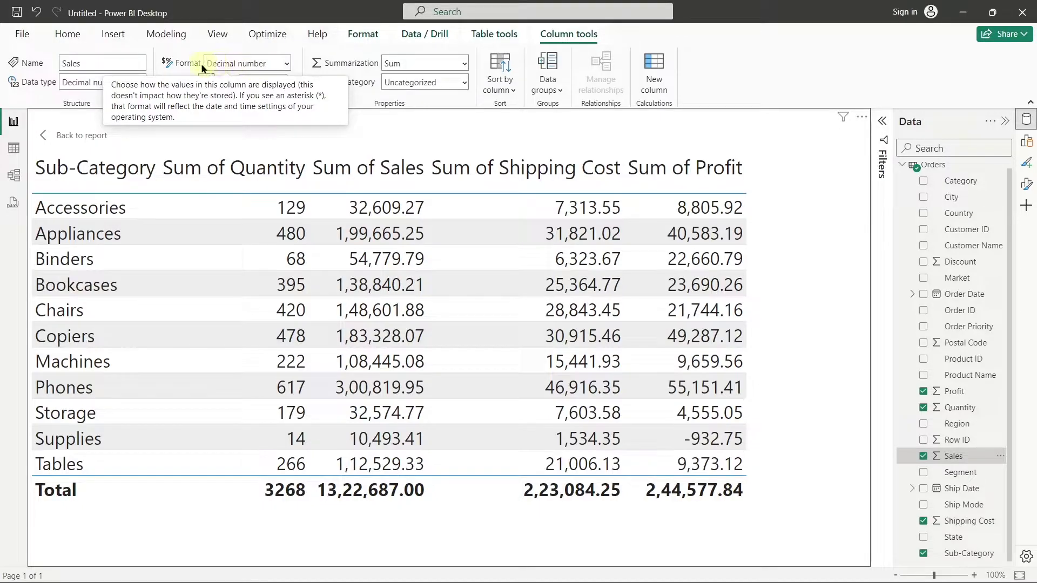
Step: Change the Sales column's format to Currency
{"action": "left_click", "coordinate": [283, 66]}
{"action": "left_click", "coordinate": [286, 66]}
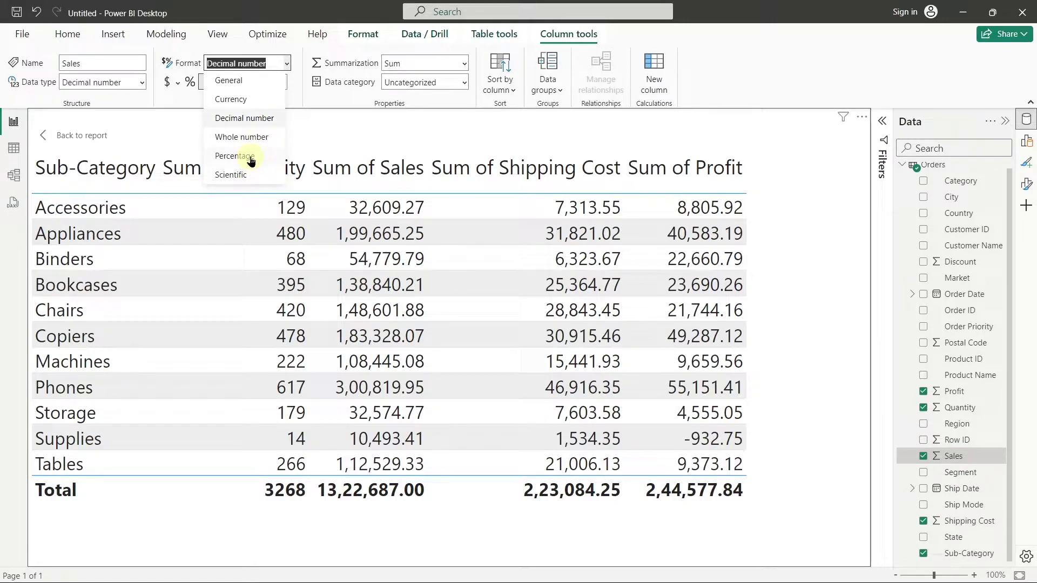
{"action": "key", "text": "Escape"}
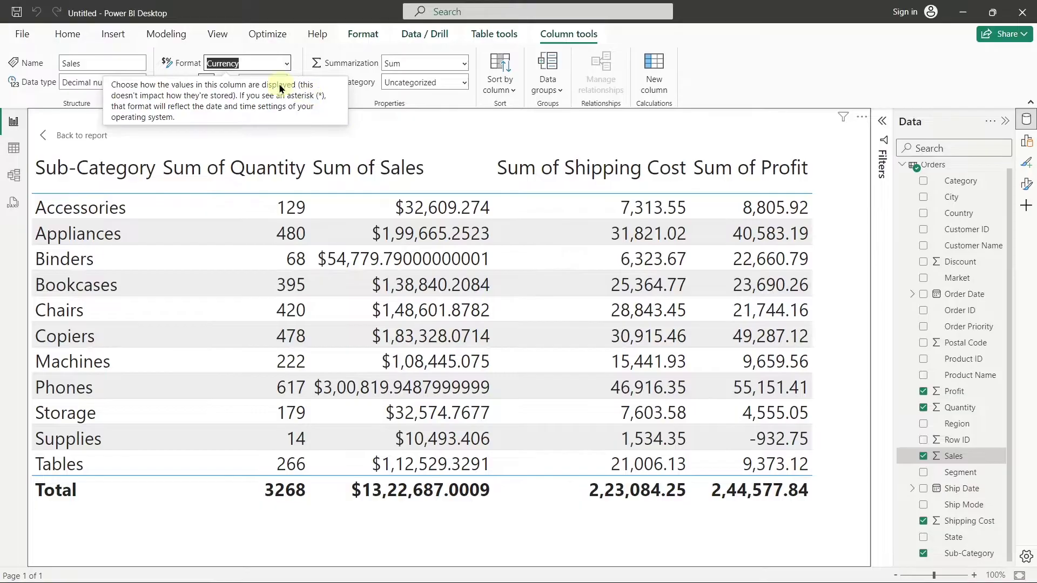
{"action": "left_click", "coordinate": [265, 142]}
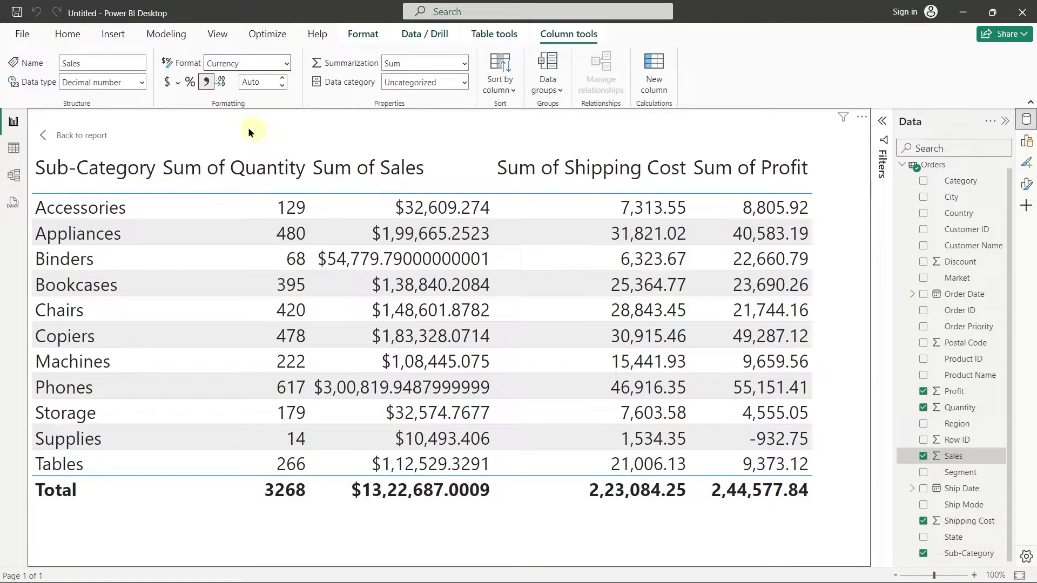
Step: Set the Sales currency symbol to ₹ Gujarati (India), giving 2 decimal places
{"action": "left_click", "coordinate": [178, 83]}
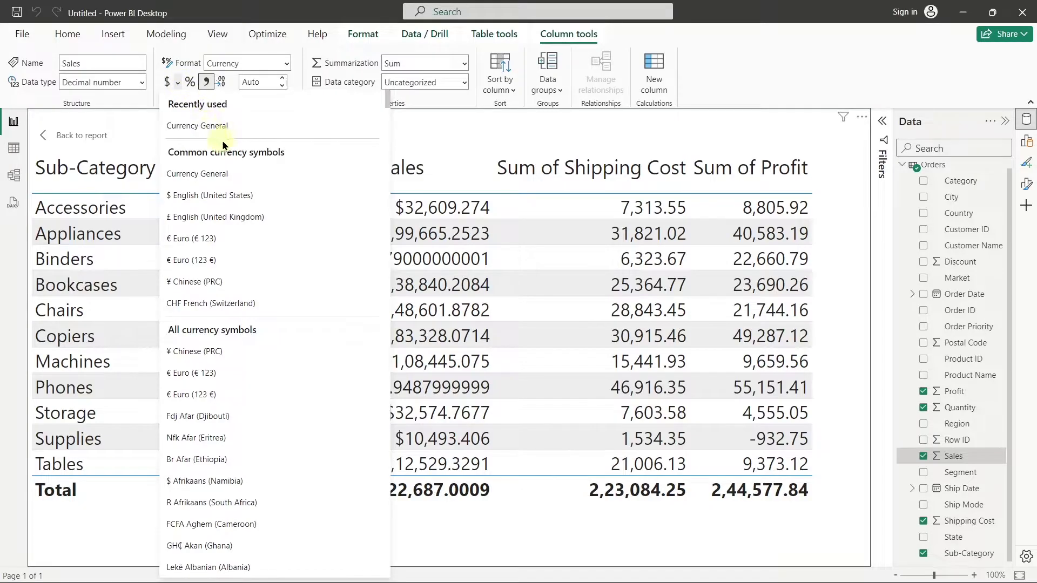
{"action": "scroll", "coordinate": [234, 164], "scroll_direction": "down", "scroll_amount": 2}
{"action": "scroll", "coordinate": [233, 180], "scroll_direction": "down", "scroll_amount": 4}
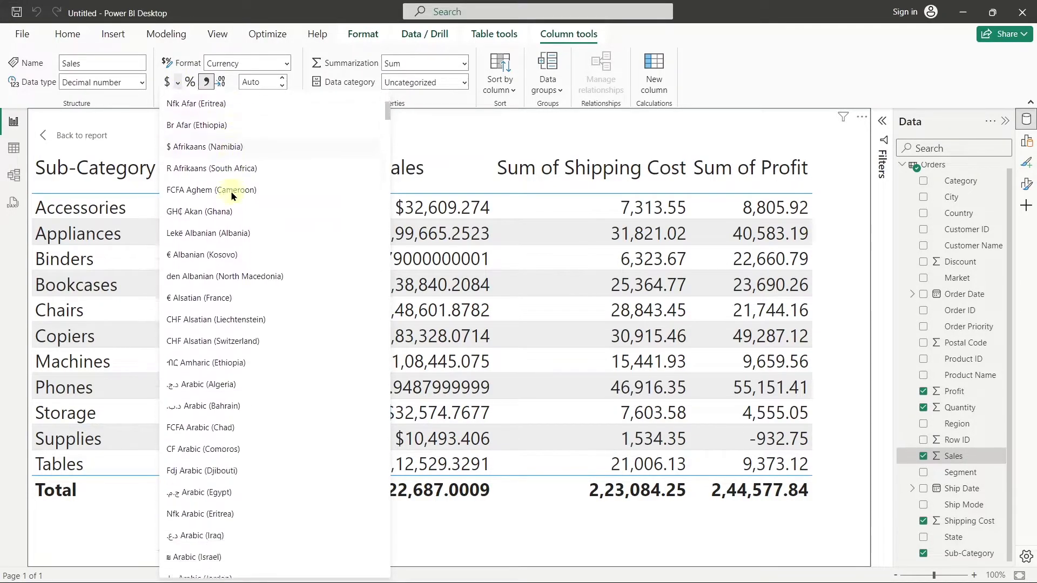
{"action": "scroll", "coordinate": [231, 192], "scroll_direction": "down", "scroll_amount": 5}
{"action": "scroll", "coordinate": [232, 195], "scroll_direction": "down", "scroll_amount": 5}
{"action": "scroll", "coordinate": [232, 195], "scroll_direction": "down", "scroll_amount": 5}
{"action": "scroll", "coordinate": [233, 194], "scroll_direction": "down", "scroll_amount": 5}
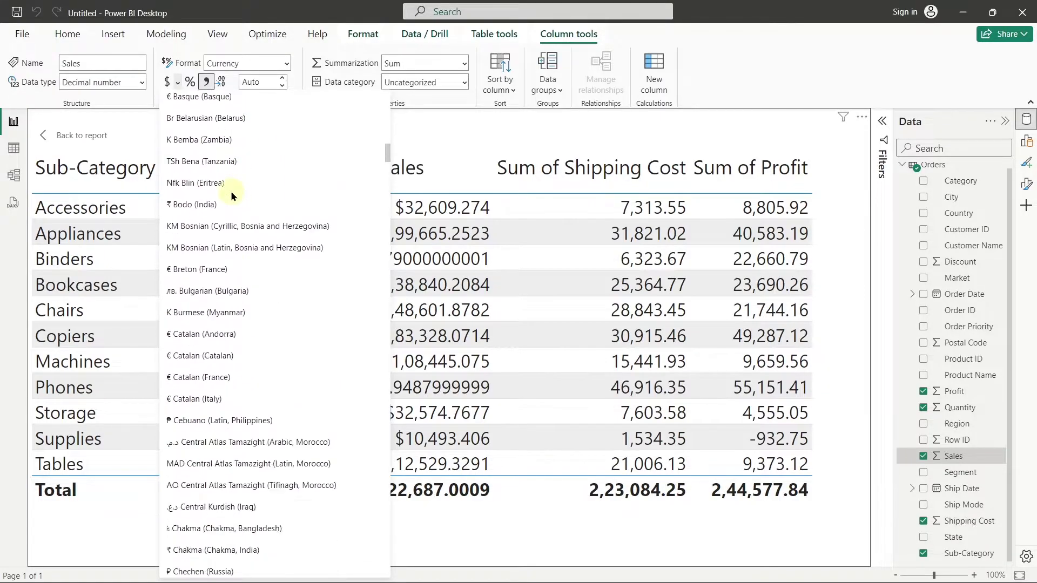
{"action": "scroll", "coordinate": [232, 194], "scroll_direction": "down", "scroll_amount": 5}
{"action": "scroll", "coordinate": [232, 194], "scroll_direction": "down", "scroll_amount": 4}
{"action": "scroll", "coordinate": [232, 195], "scroll_direction": "down", "scroll_amount": 4}
{"action": "scroll", "coordinate": [232, 191], "scroll_direction": "down", "scroll_amount": 4}
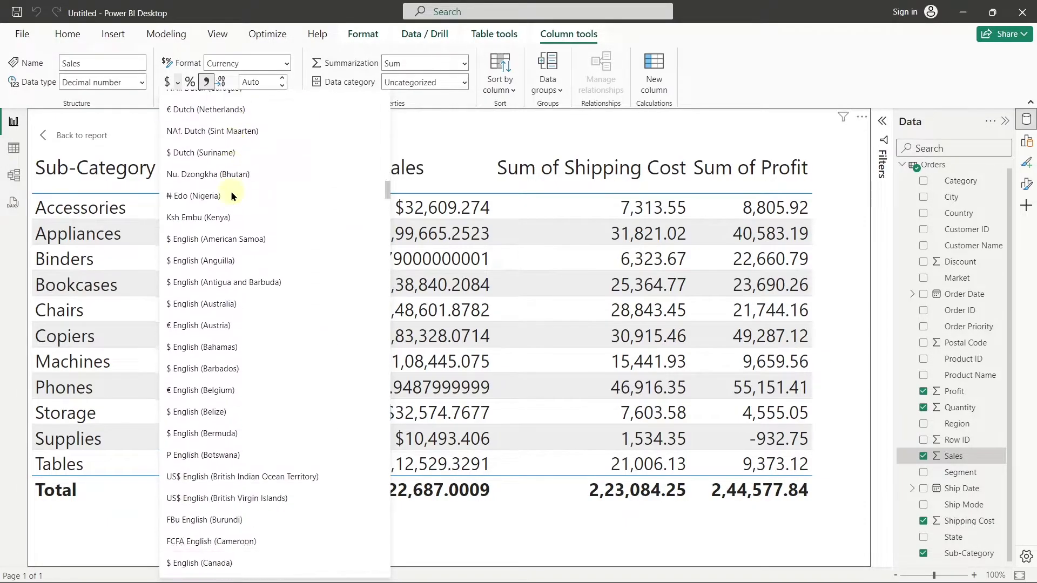
{"action": "scroll", "coordinate": [229, 193], "scroll_direction": "down", "scroll_amount": 10}
{"action": "scroll", "coordinate": [228, 192], "scroll_direction": "up", "scroll_amount": 1}
{"action": "scroll", "coordinate": [227, 191], "scroll_direction": "up", "scroll_amount": 1}
{"action": "scroll", "coordinate": [228, 191], "scroll_direction": "up", "scroll_amount": 2}
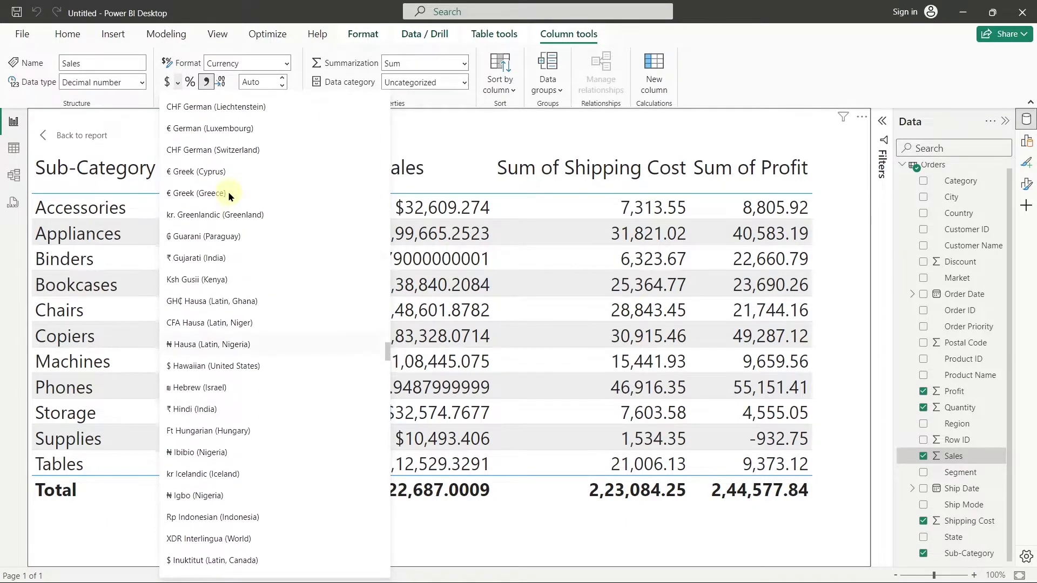
{"action": "scroll", "coordinate": [228, 191], "scroll_direction": "down", "scroll_amount": 1}
{"action": "scroll", "coordinate": [228, 191], "scroll_direction": "up", "scroll_amount": 1}
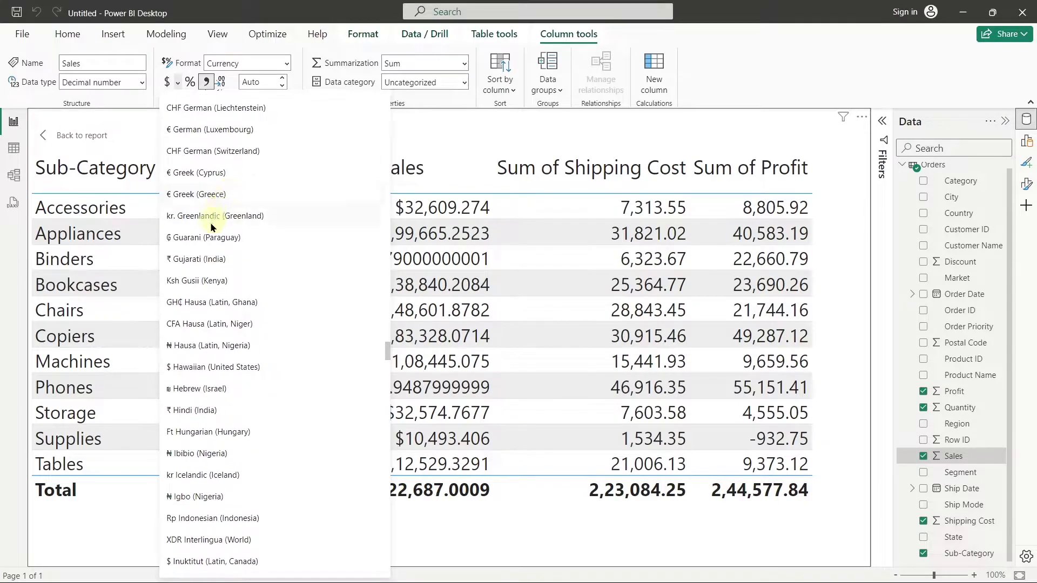
{"action": "left_click", "coordinate": [207, 259]}
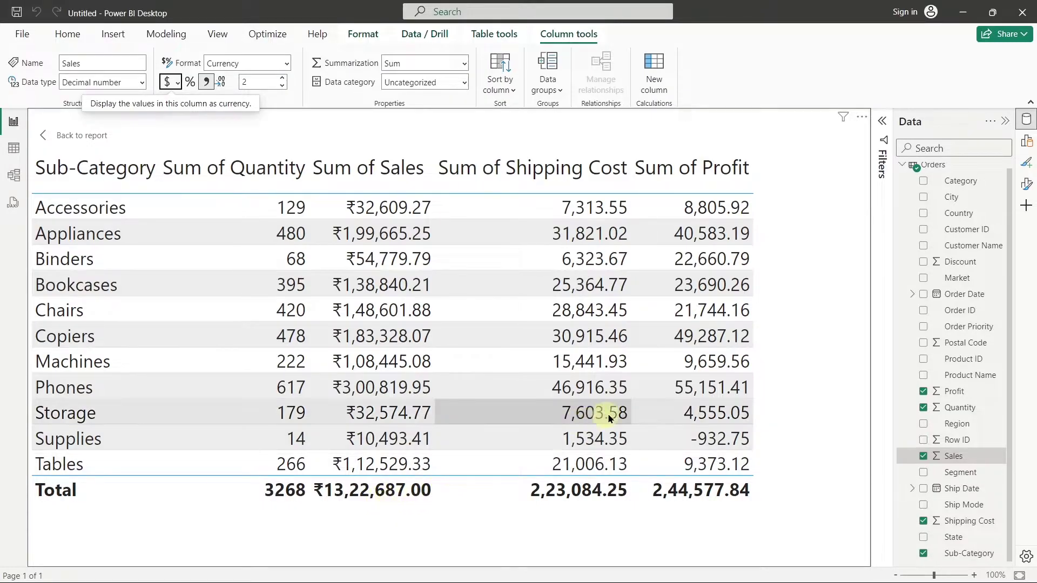
Step: Expand the Specific column Values settings for the Sum of Sales series in Format visual
{"action": "left_click", "coordinate": [1025, 185]}
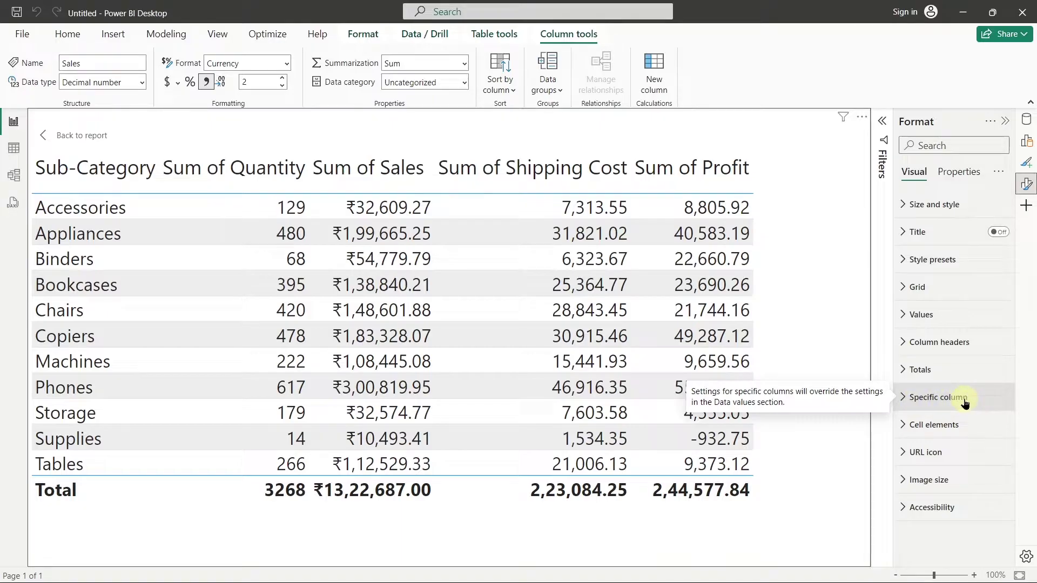
{"action": "left_click", "coordinate": [933, 400]}
{"action": "scroll", "coordinate": [933, 397], "scroll_direction": "down", "scroll_amount": 1}
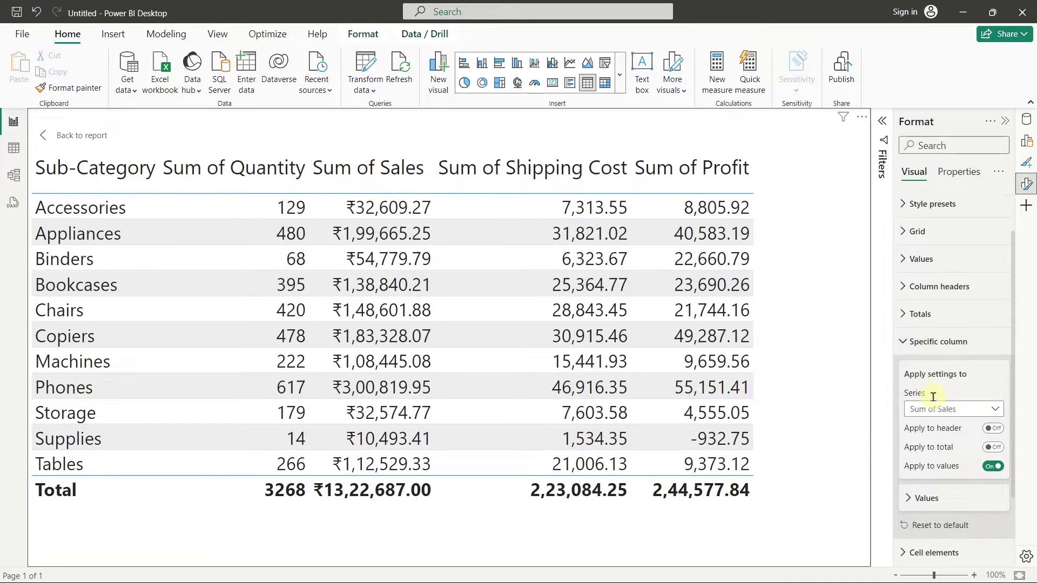
{"action": "scroll", "coordinate": [933, 399], "scroll_direction": "down", "scroll_amount": 2}
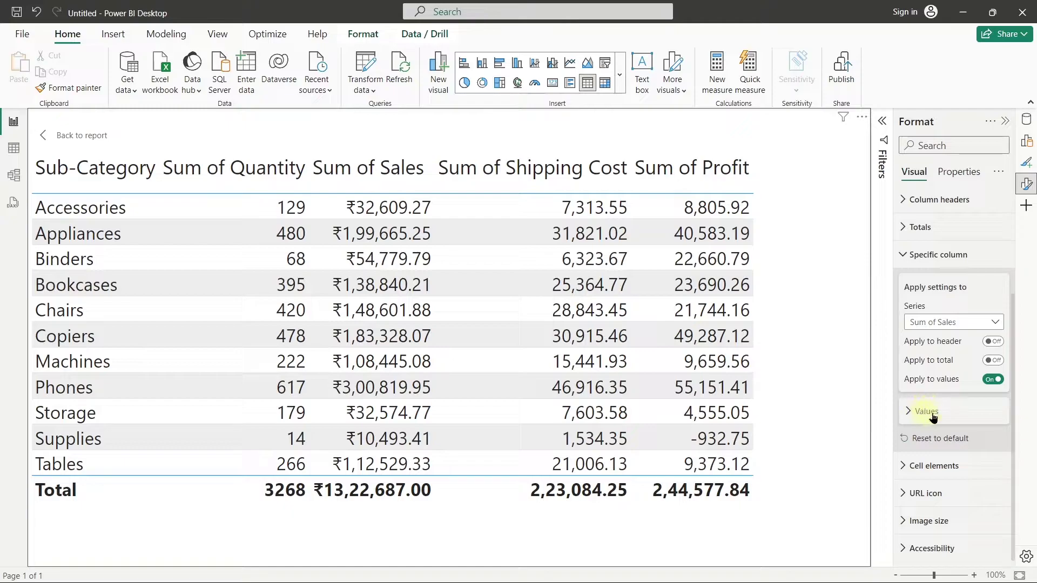
{"action": "left_click", "coordinate": [933, 415]}
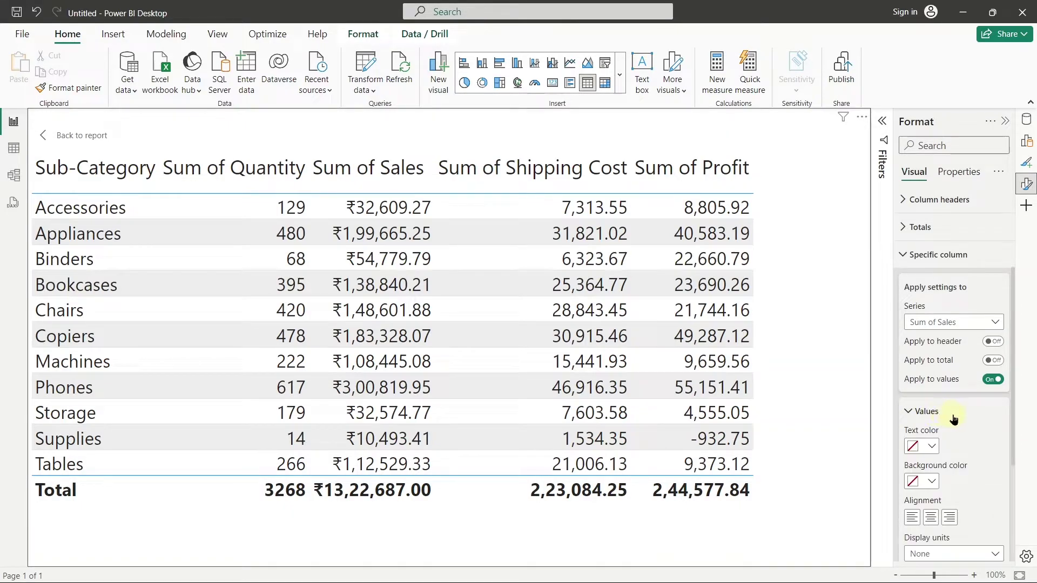
{"action": "scroll", "coordinate": [940, 419], "scroll_direction": "down", "scroll_amount": 2}
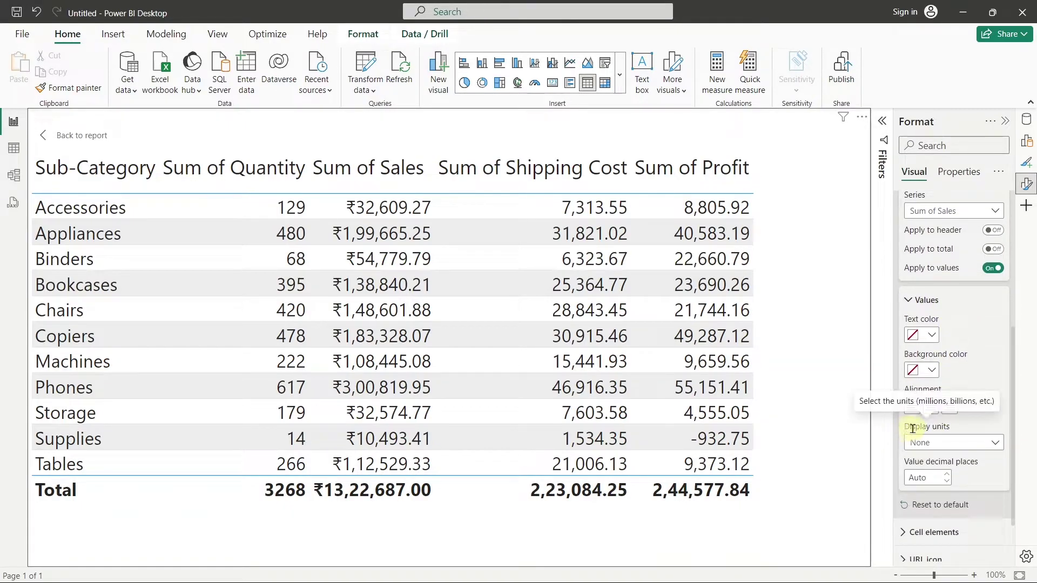
Step: Set Sum of Sales display units to Thousands with 0 value decimal places
{"action": "left_click", "coordinate": [938, 442]}
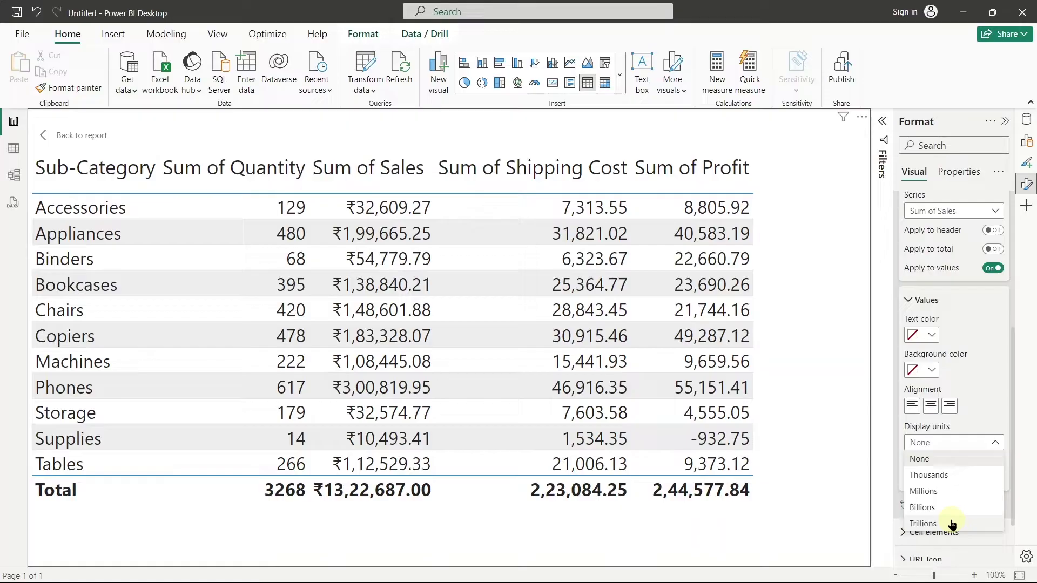
{"action": "left_click", "coordinate": [948, 477]}
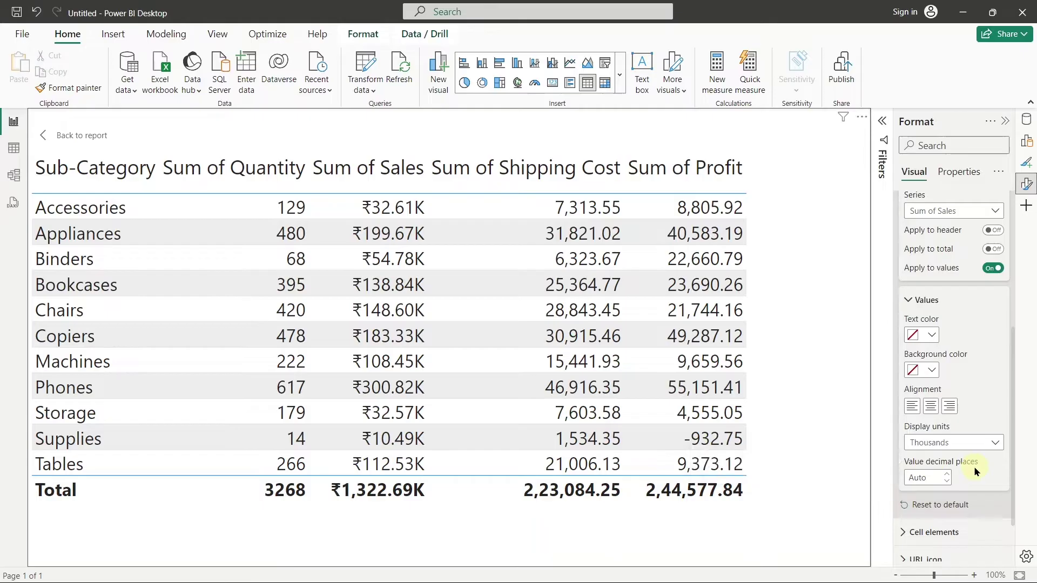
{"action": "left_click", "coordinate": [947, 482]}
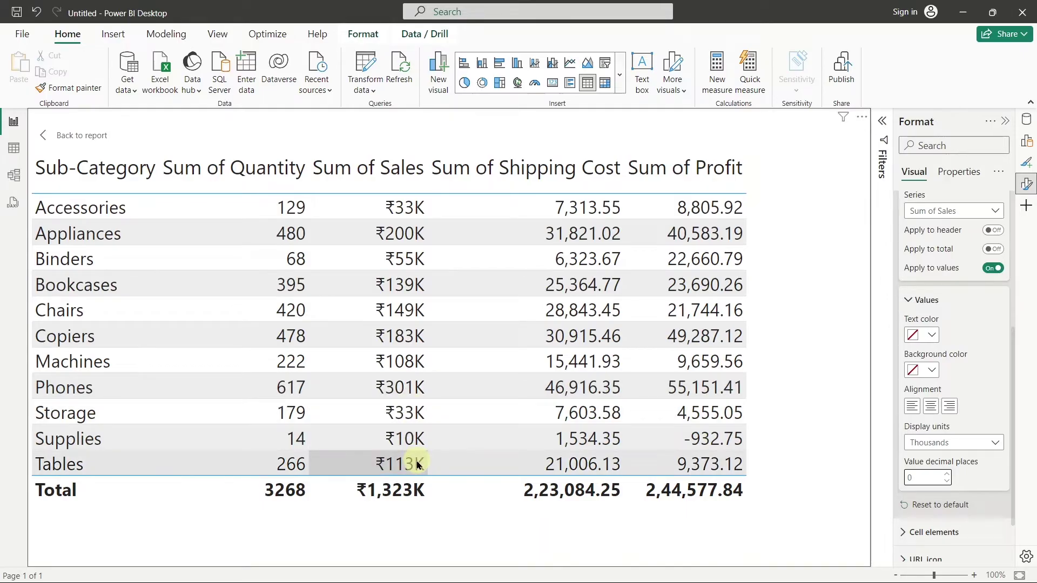
{"action": "scroll", "coordinate": [955, 365], "scroll_direction": "up", "scroll_amount": 1}
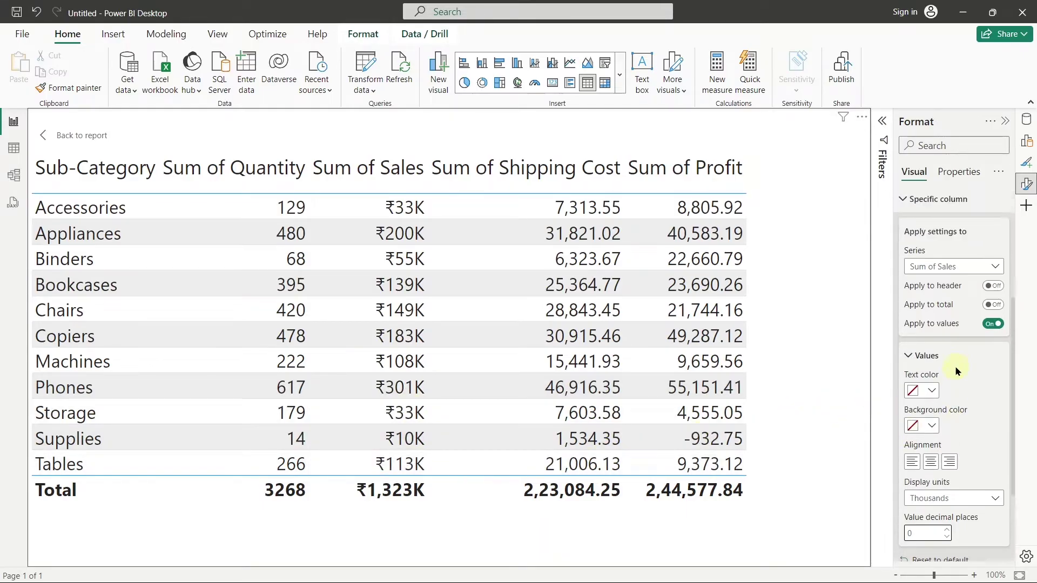
{"action": "left_click", "coordinate": [945, 266]}
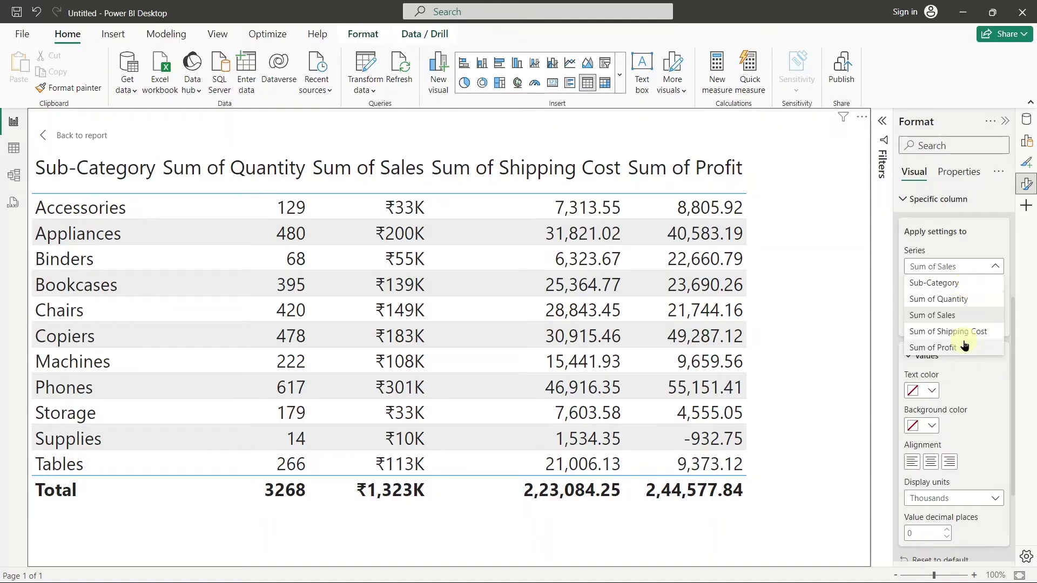
{"action": "left_click", "coordinate": [967, 520]}
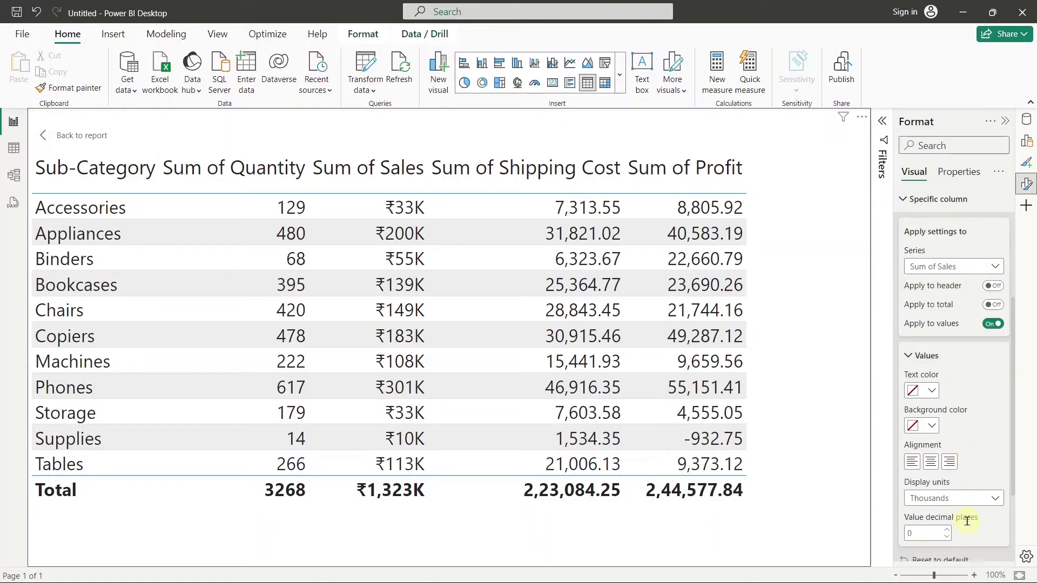